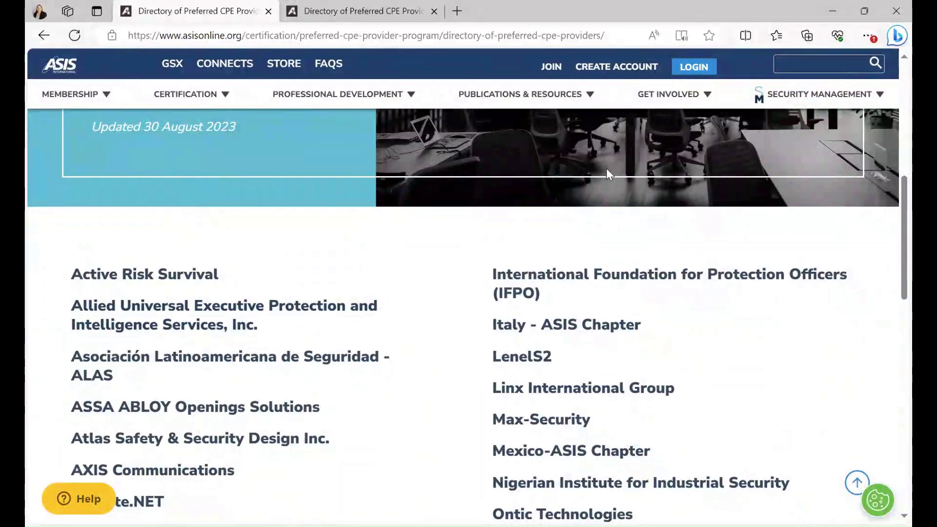
Log in to the ASIS website and open the account page.
scroll(607, 171, up, 6)
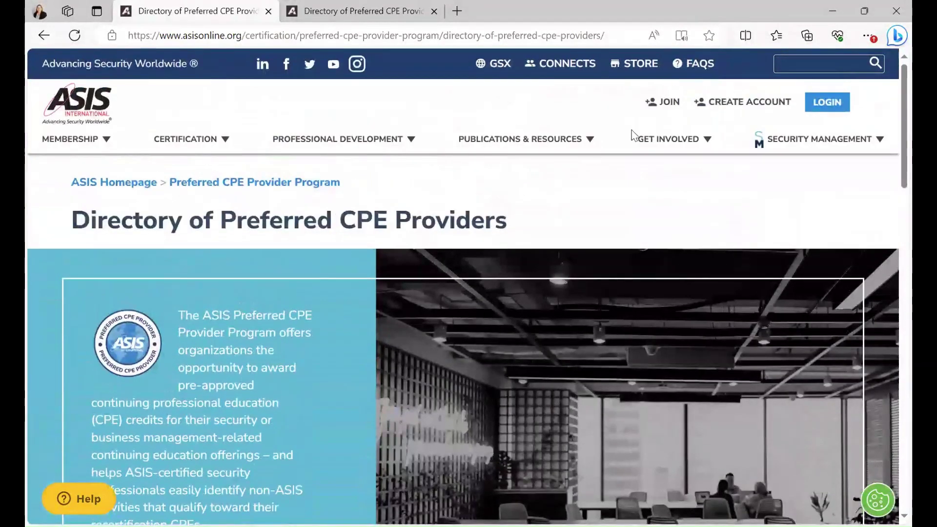
click(828, 107)
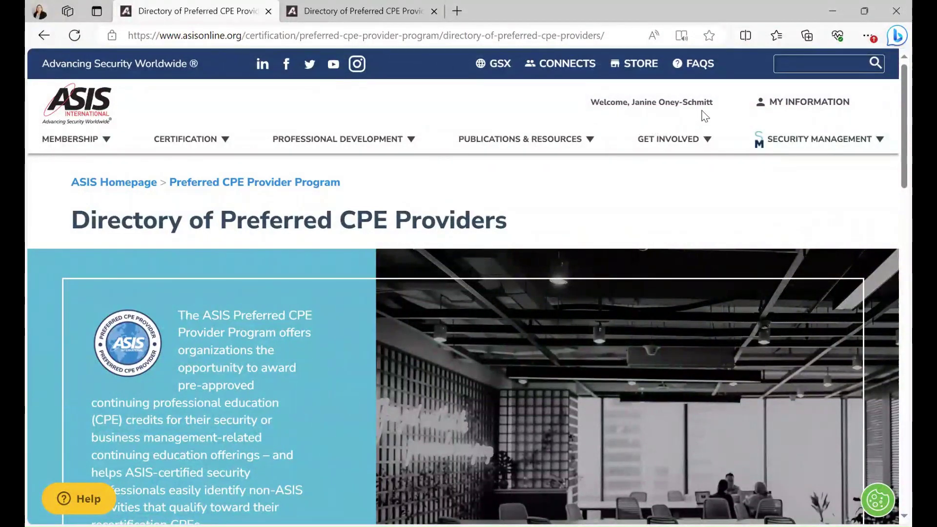
click(816, 108)
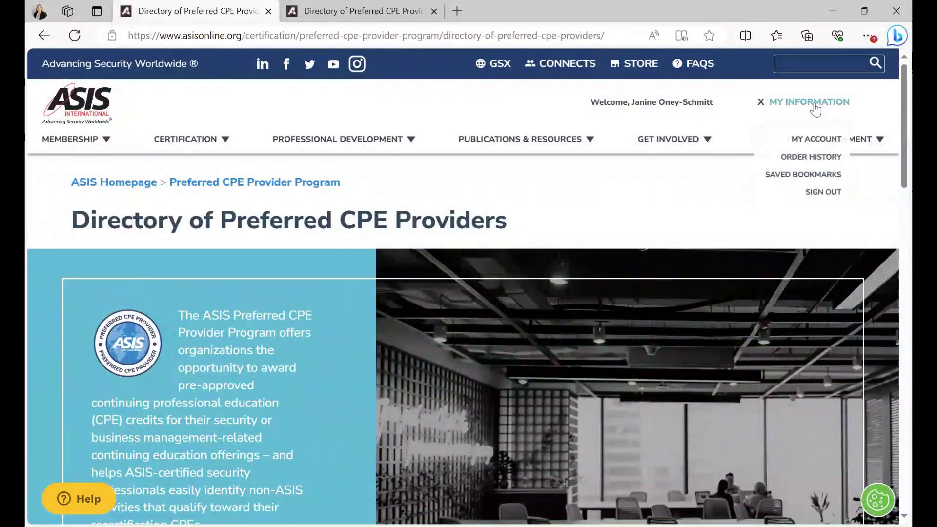
click(815, 140)
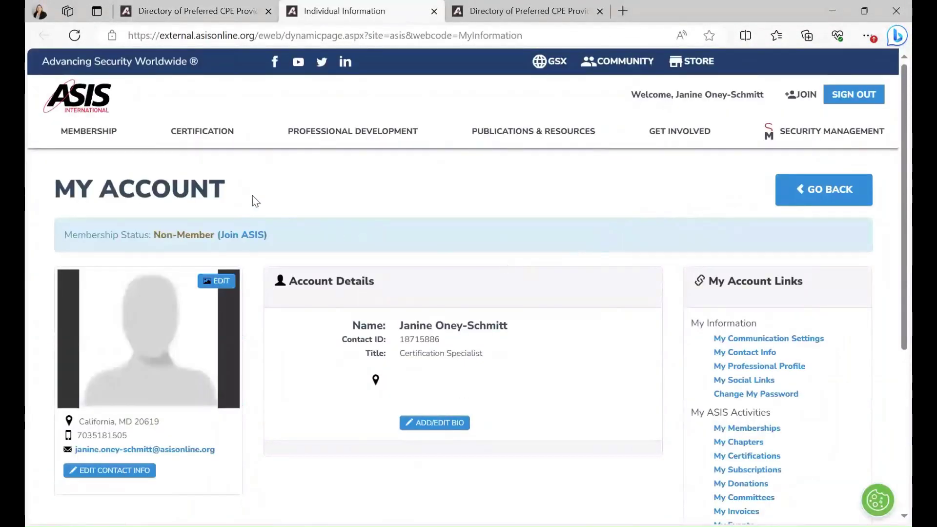
Go to the account's certifications and open the details of the PCI certification.
scroll(488, 332, down, 1)
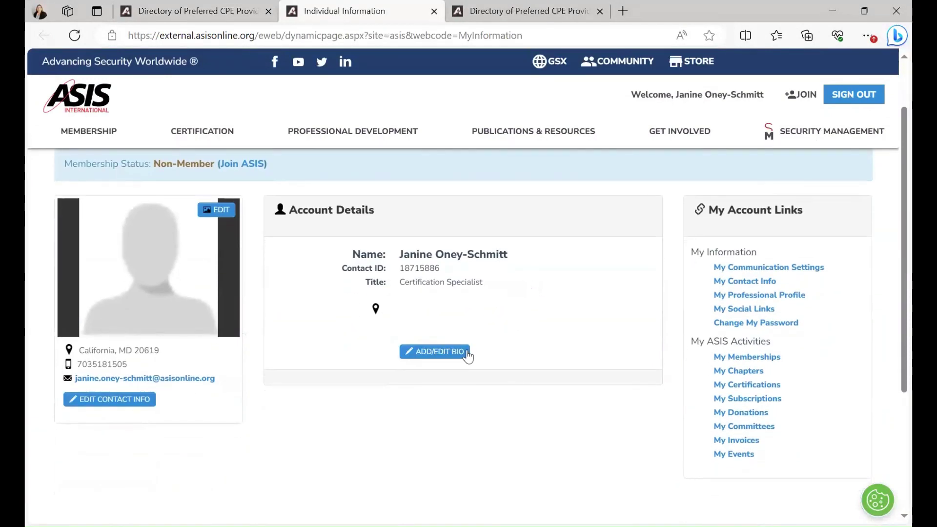
click(742, 389)
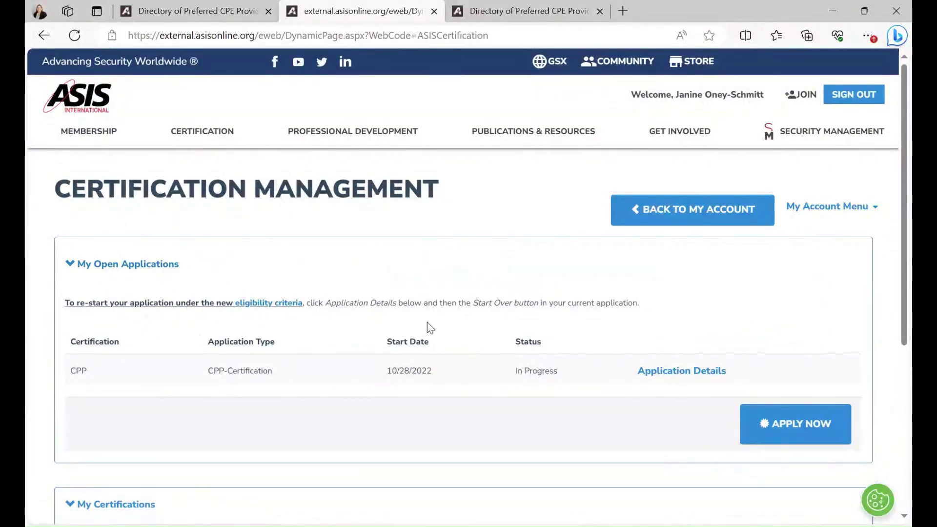
scroll(433, 303, down, 5)
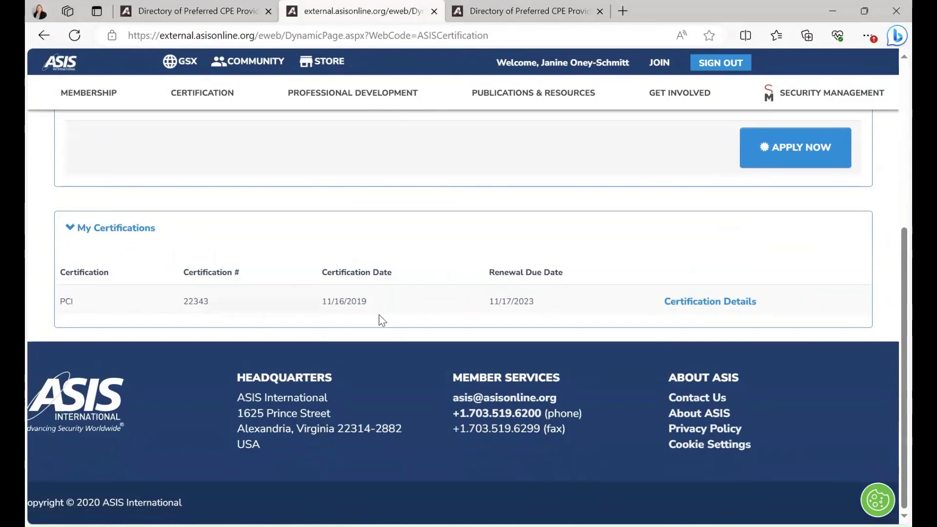
click(713, 307)
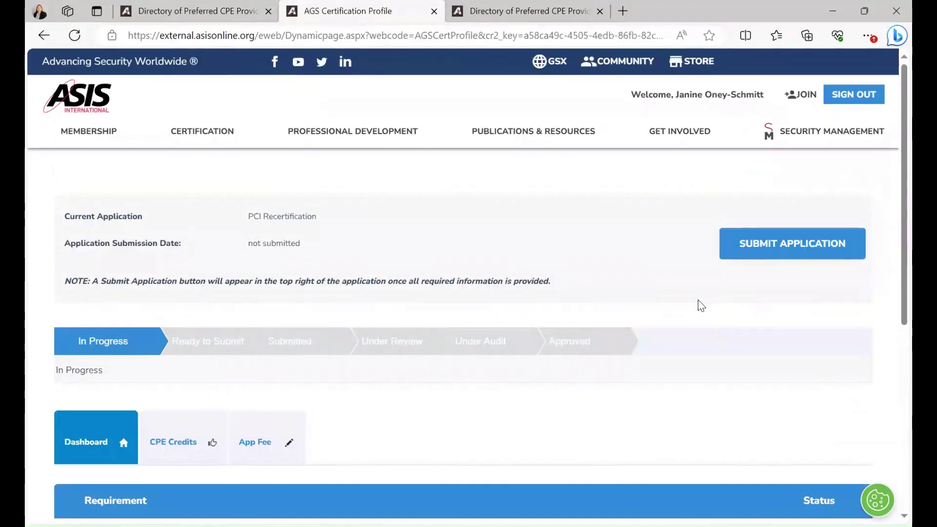
Open the CPE credits of the PCI recertification and start a new CE report.
scroll(635, 293, down, 5)
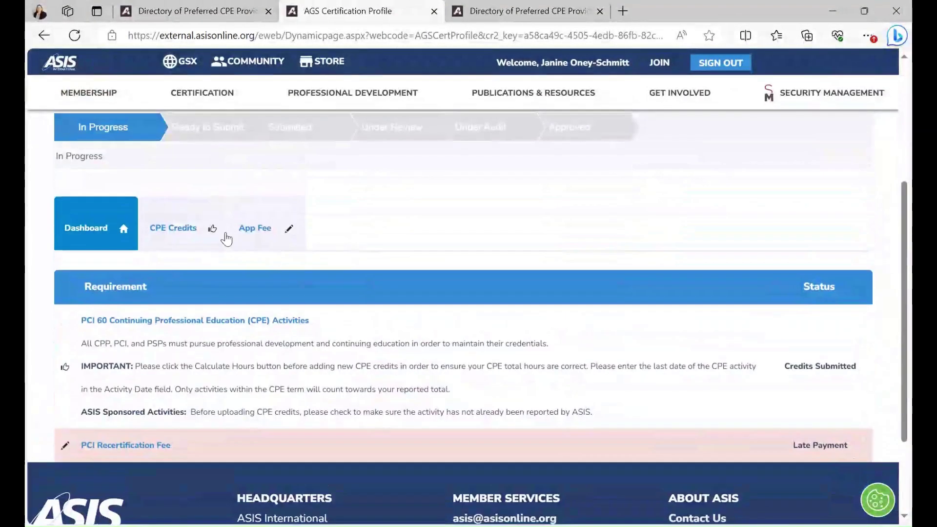
click(173, 230)
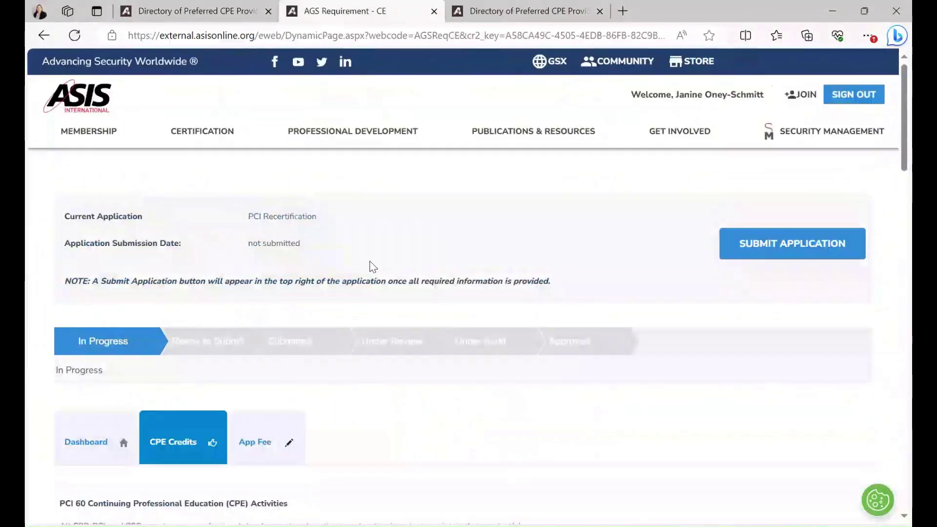
scroll(496, 341, down, 6)
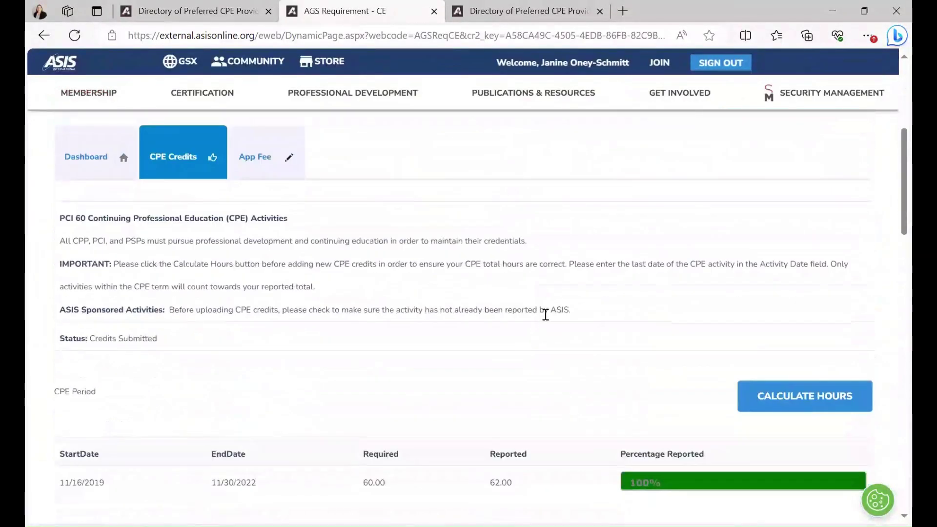
scroll(546, 315, down, 3)
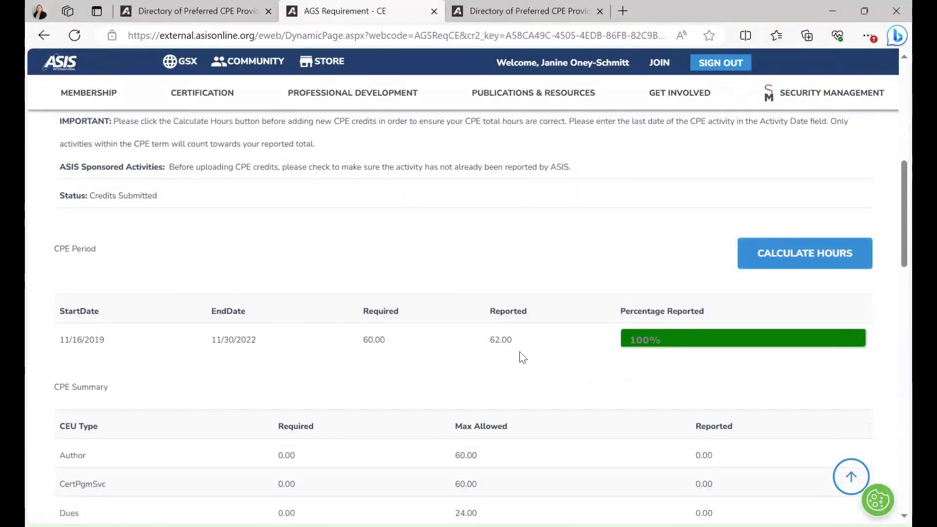
scroll(529, 357, down, 7)
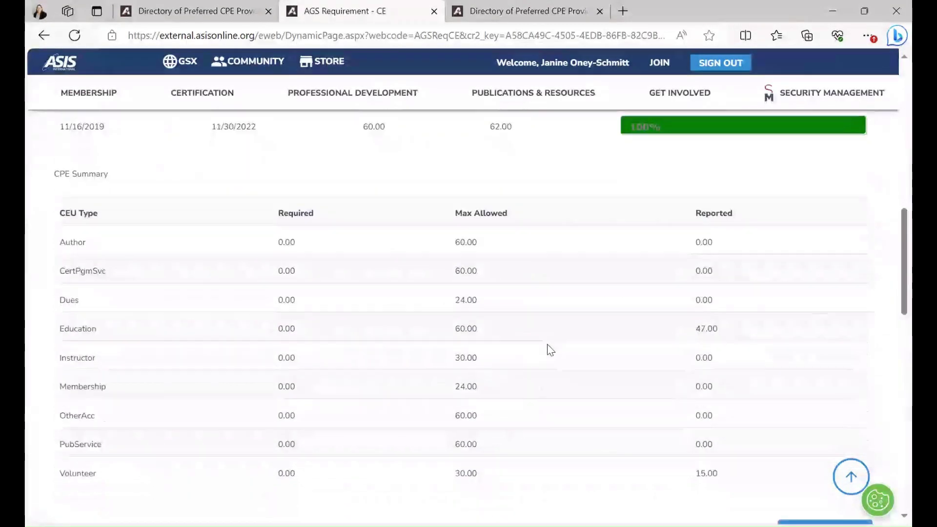
scroll(567, 330, down, 3)
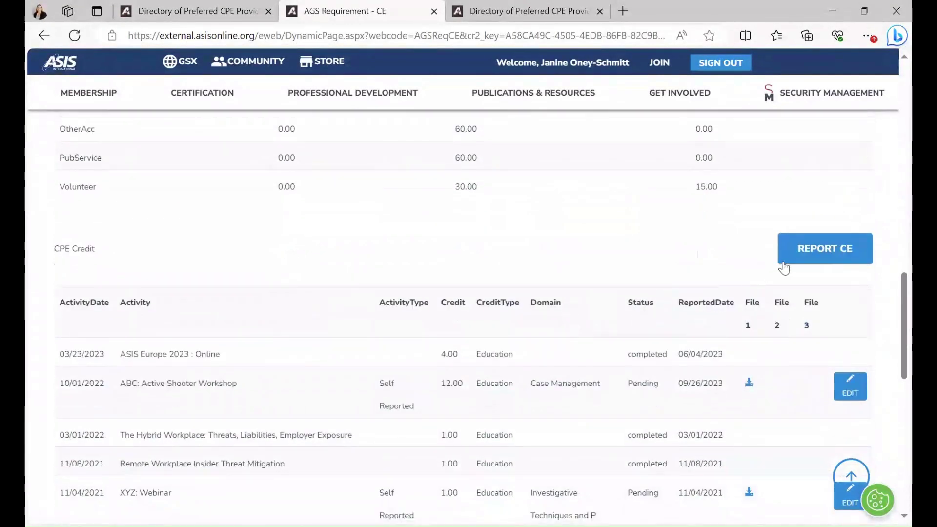
click(824, 251)
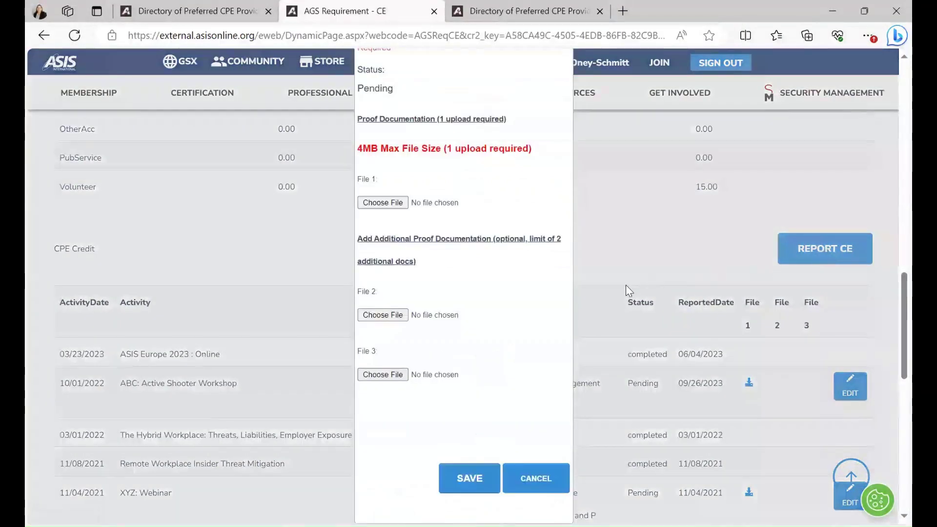
Set the report's credit type to Education and its domain to Investigative Techniques and P.
scroll(491, 249, up, 10)
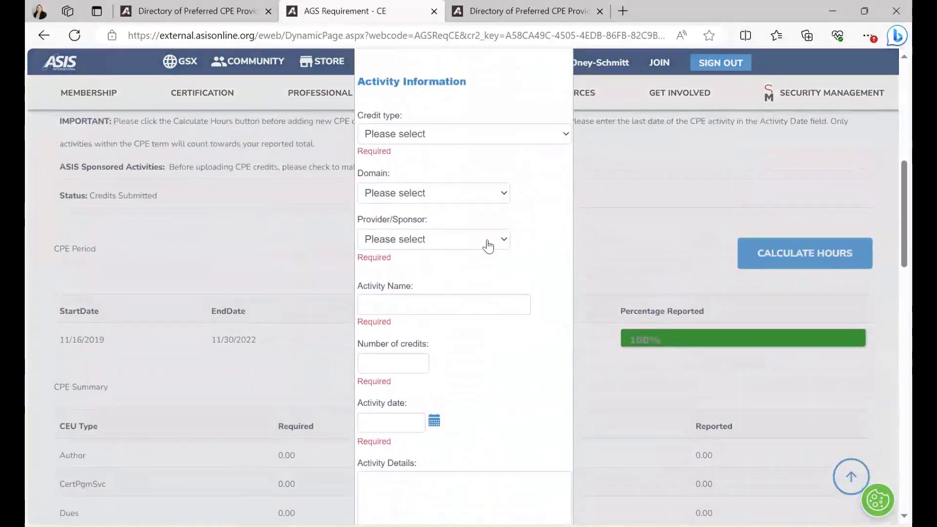
scroll(488, 247, up, 4)
scroll(473, 268, down, 1)
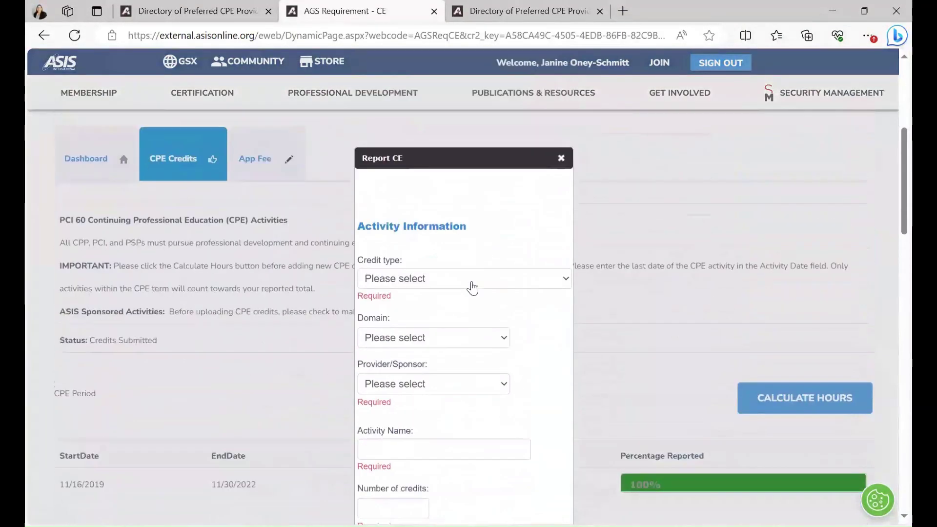
click(564, 279)
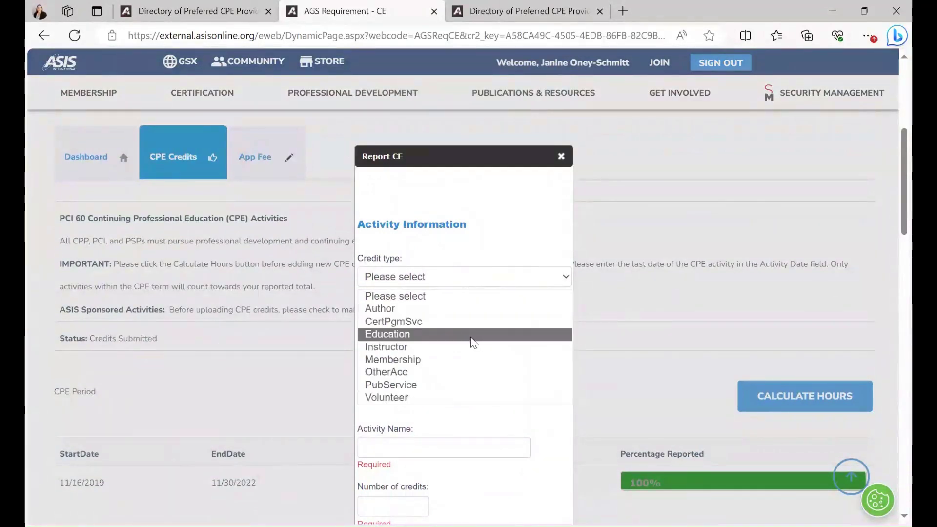
click(522, 335)
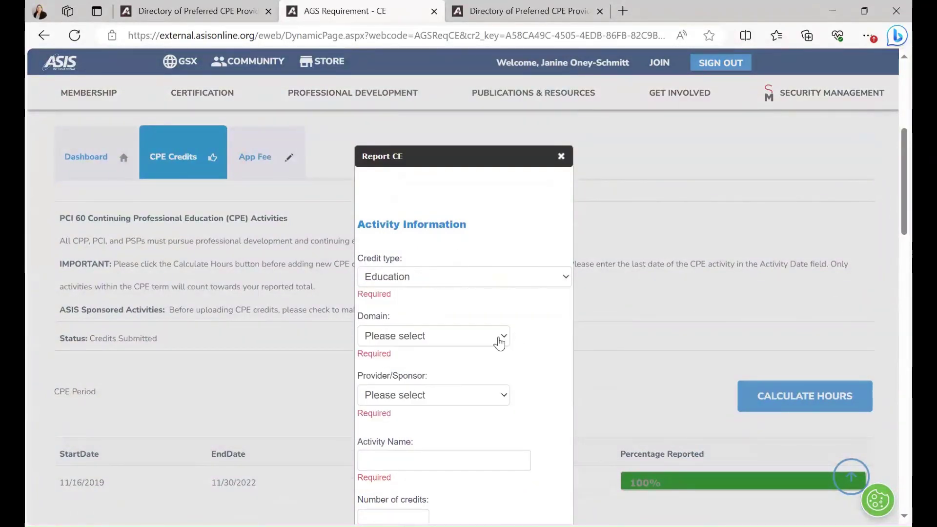
click(499, 343)
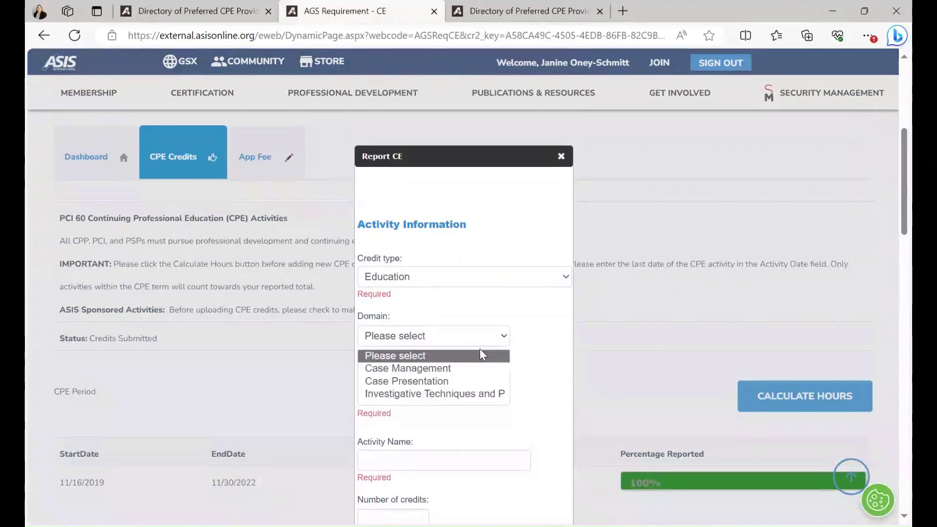
click(462, 392)
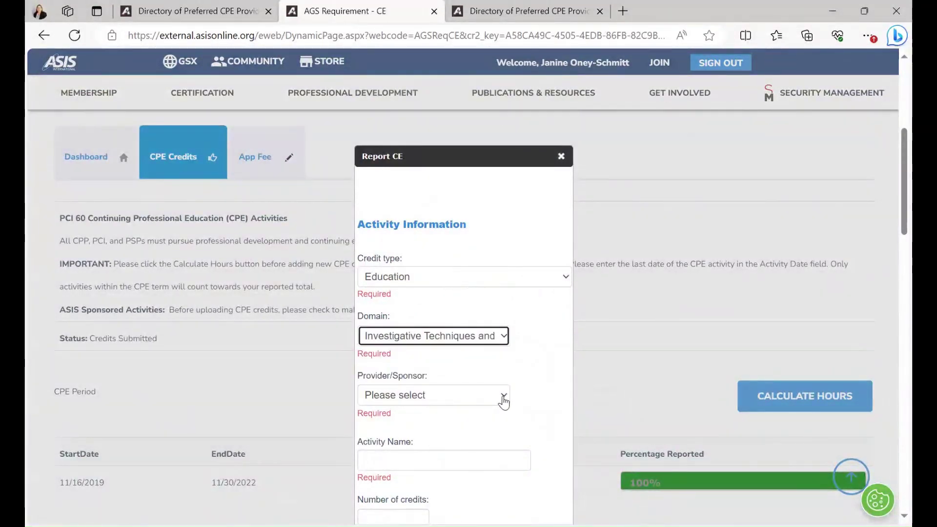
Set the provider to Not an ASIS Preferred Provider and enter ABC as the non-ASIS preferred provider.
click(505, 402)
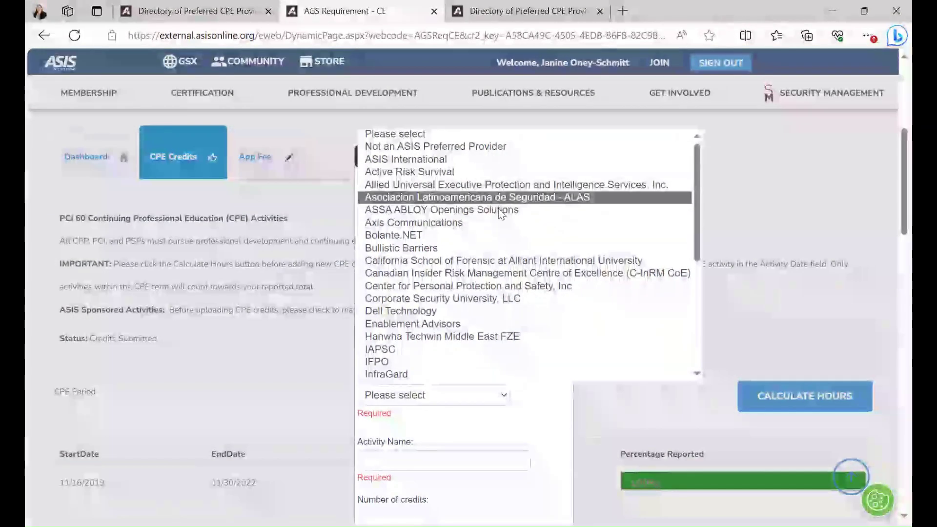
click(462, 144)
scroll(524, 389, down, 1)
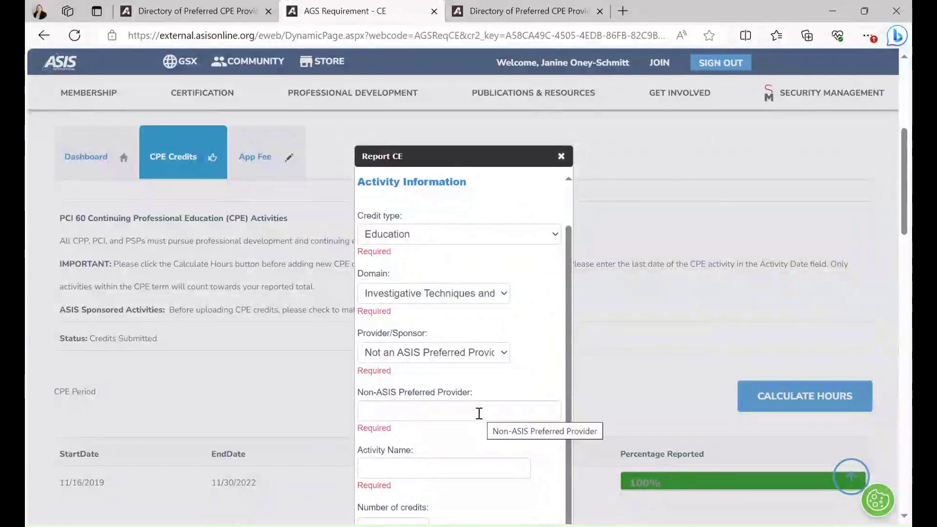
click(474, 412)
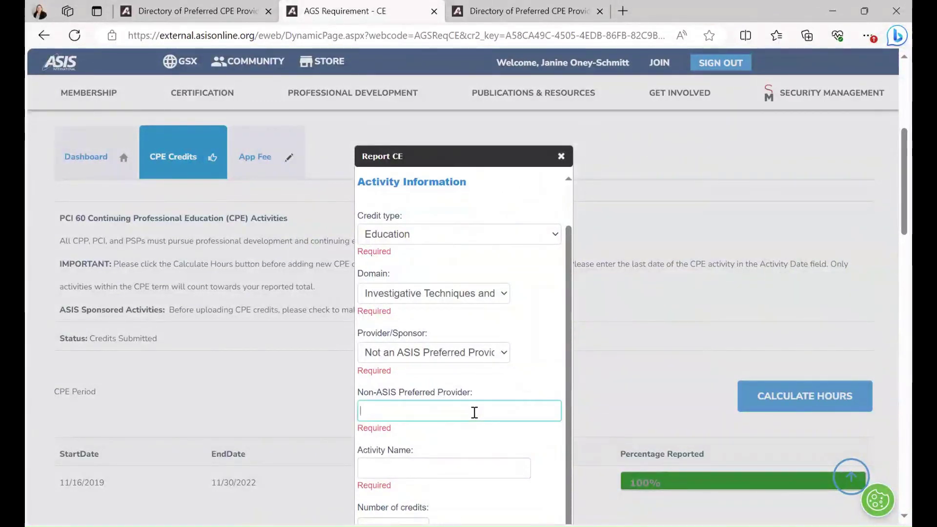
text(ABC)
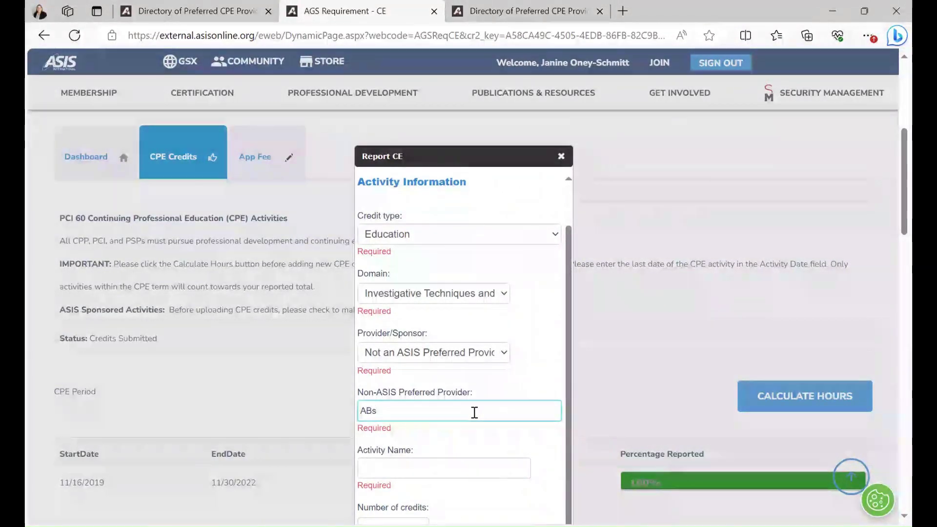
Name the activity Fraud Investigations and set its number of credits to 6.00.
click(455, 473)
text(Frau)
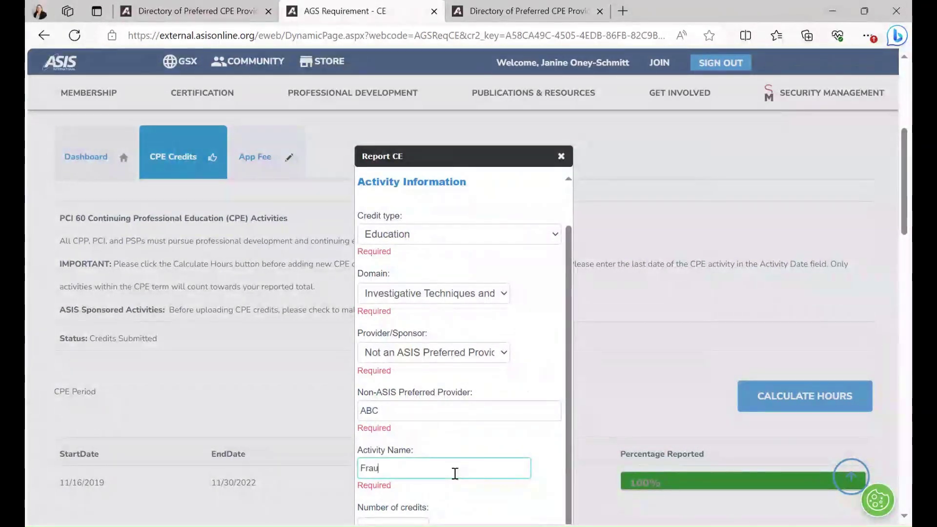
text(d Investigations)
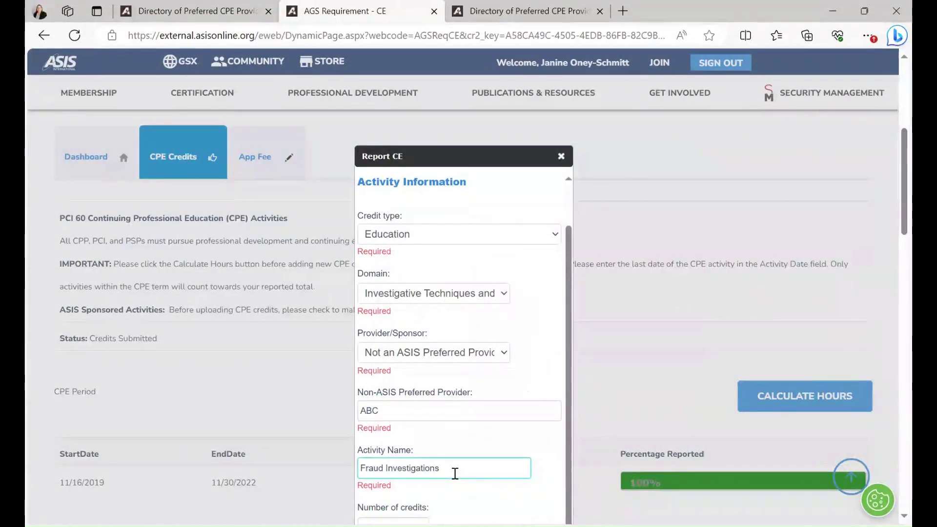
scroll(456, 474, down, 3)
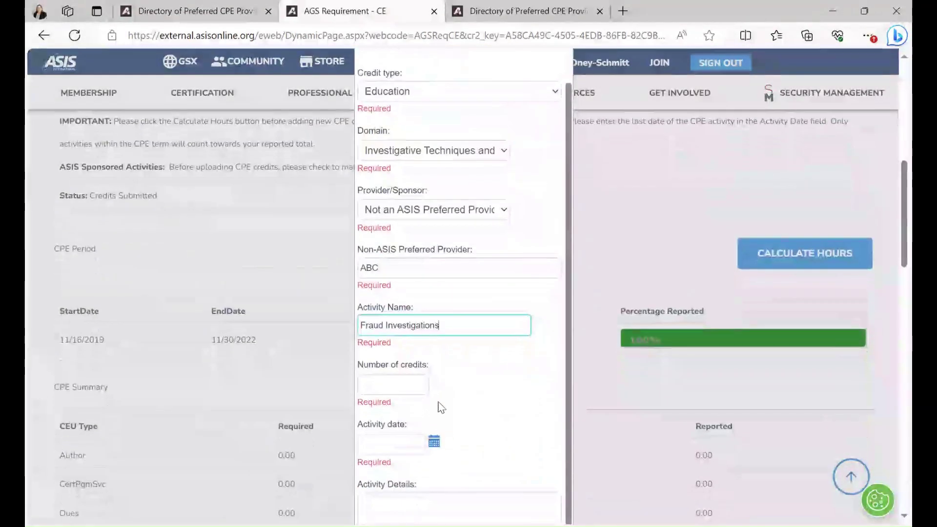
click(409, 384)
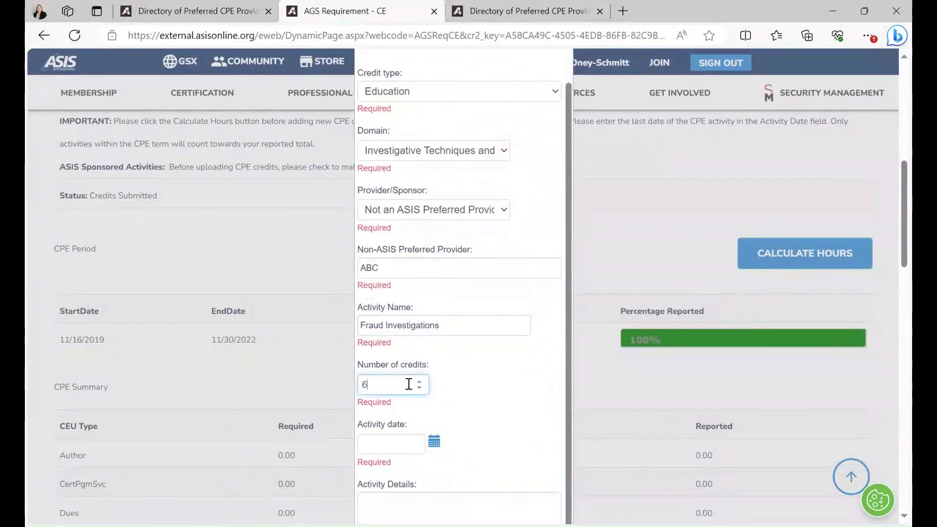
text(6.00)
Set the activity date to 6/18/2022 and enter "deription" as the activity details.
click(394, 448)
text(6)
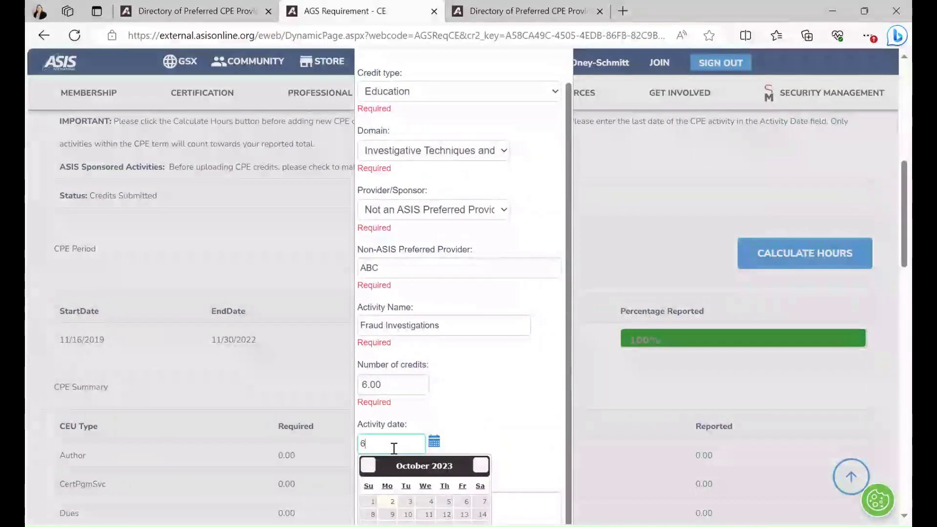
text(/18/2022)
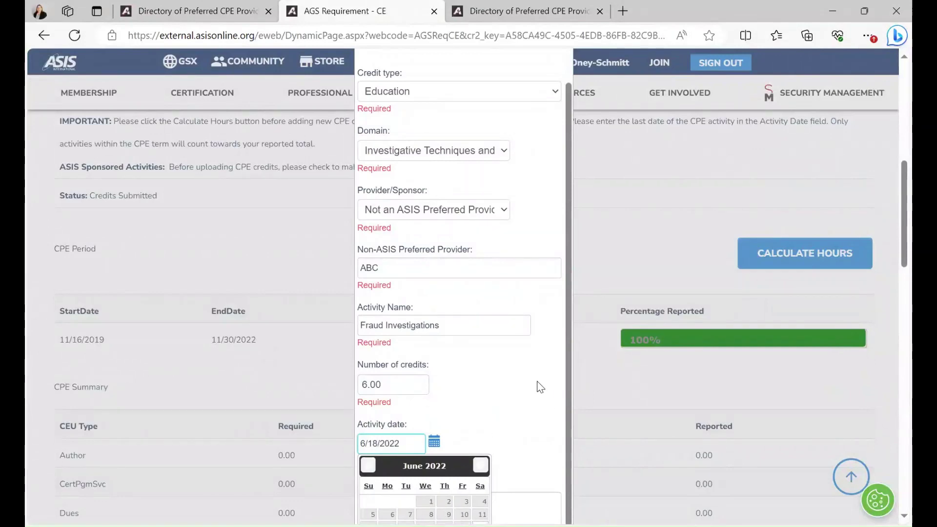
scroll(540, 387, down, 3)
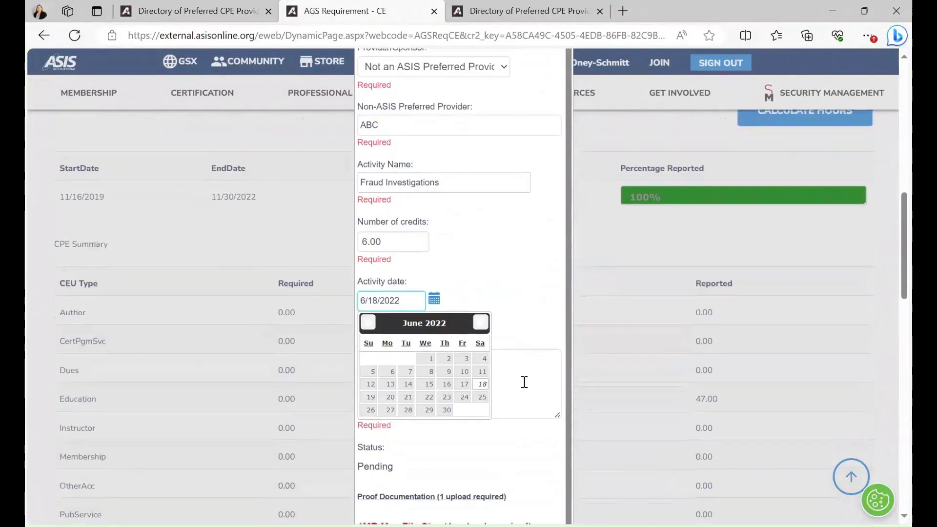
click(525, 376)
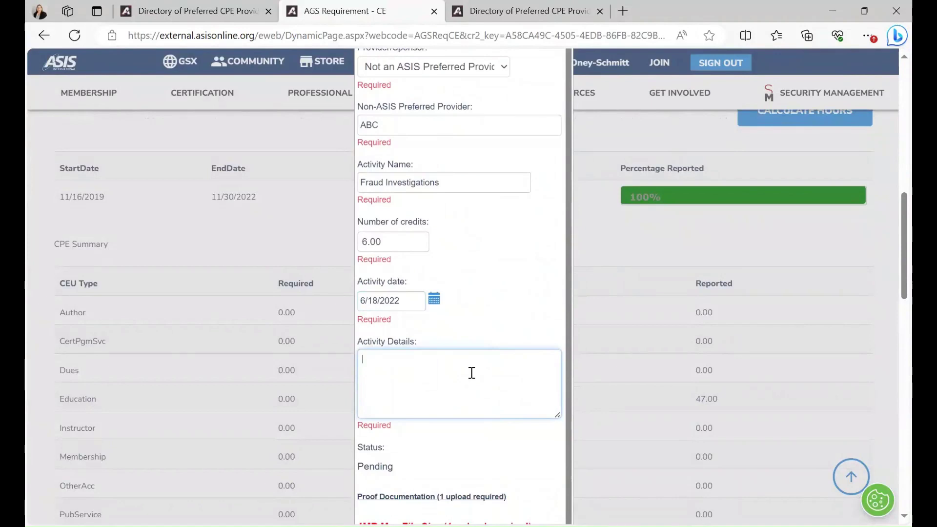
text(der)
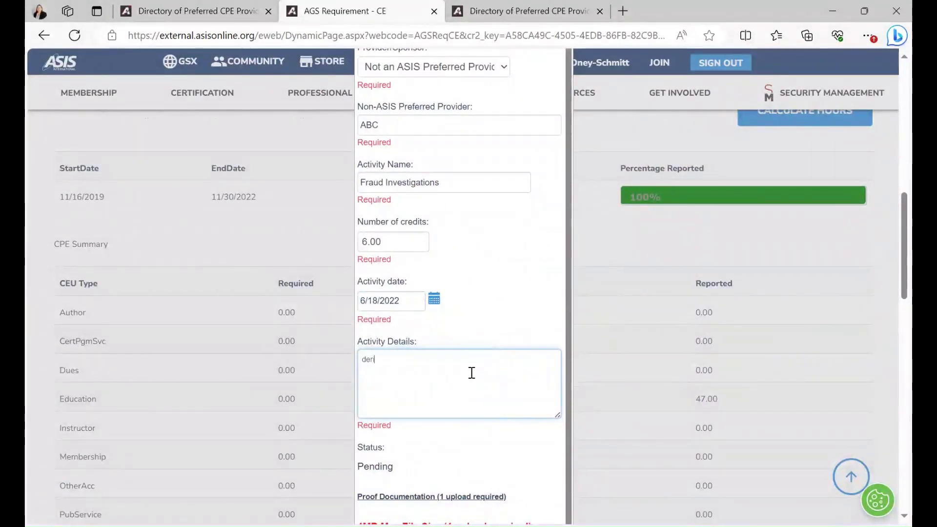
text(iption)
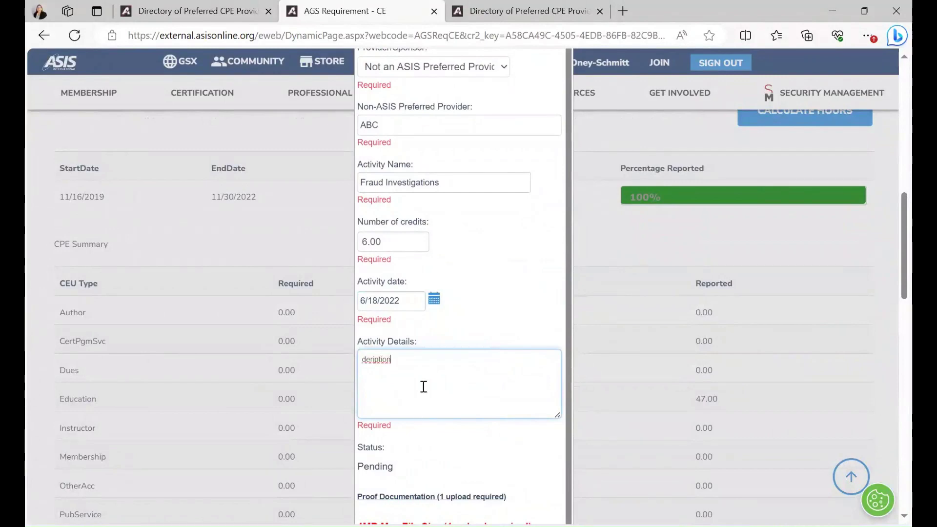
Attach Test Continuing Education Documentation from the desktop's TESTING Documentation folder as the first proof document.
scroll(409, 419, down, 3)
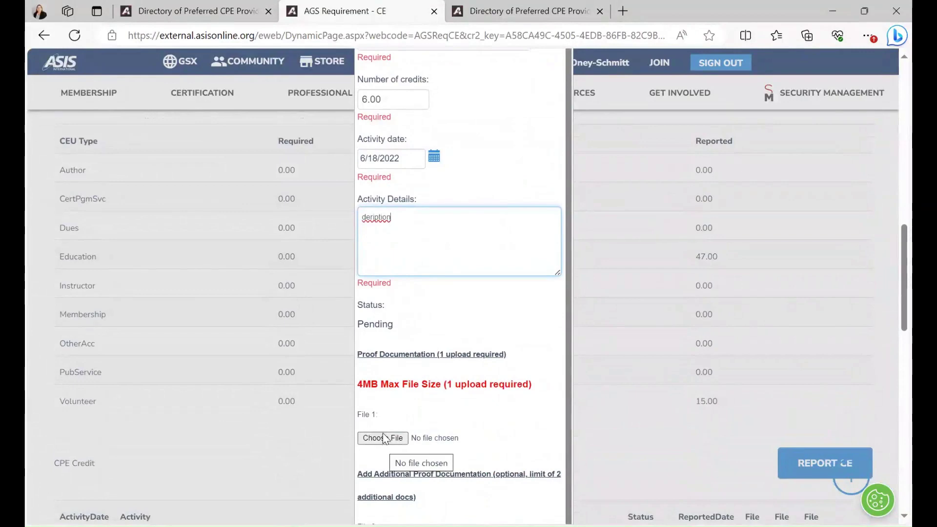
click(382, 437)
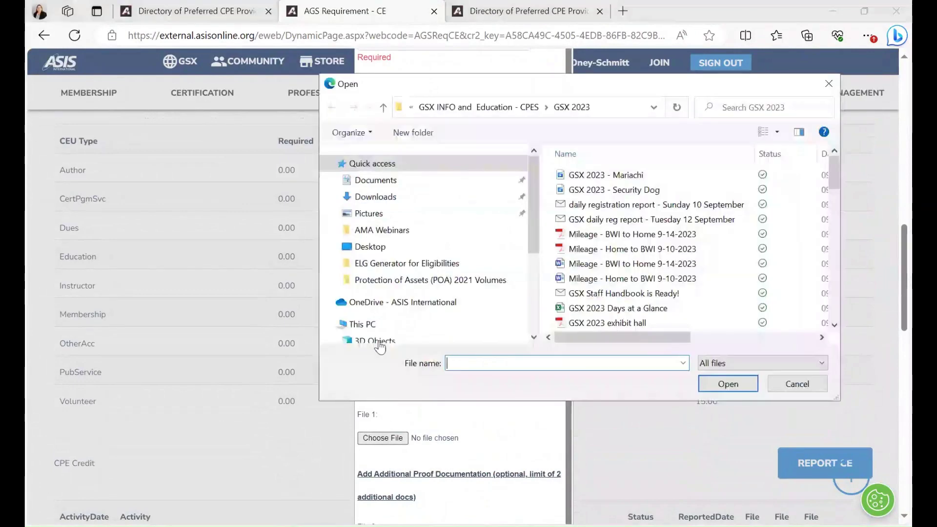
click(367, 248)
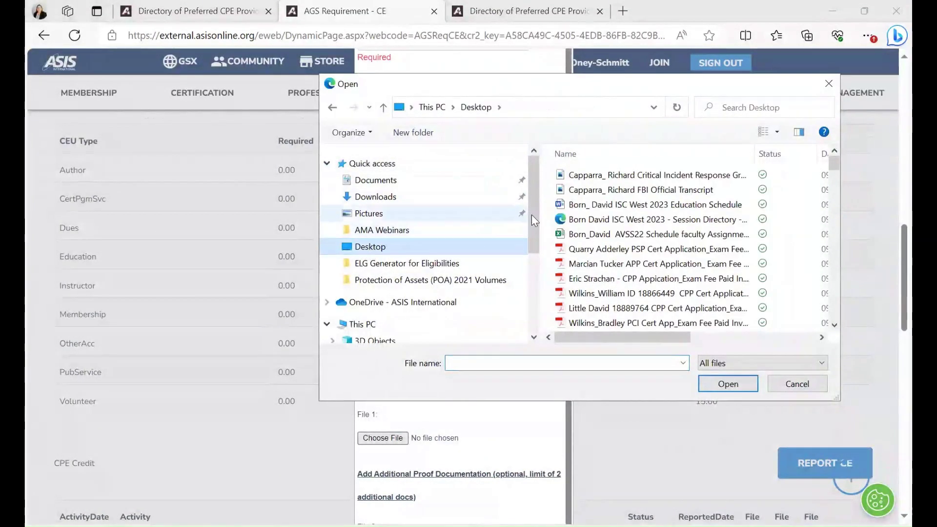
click(654, 152)
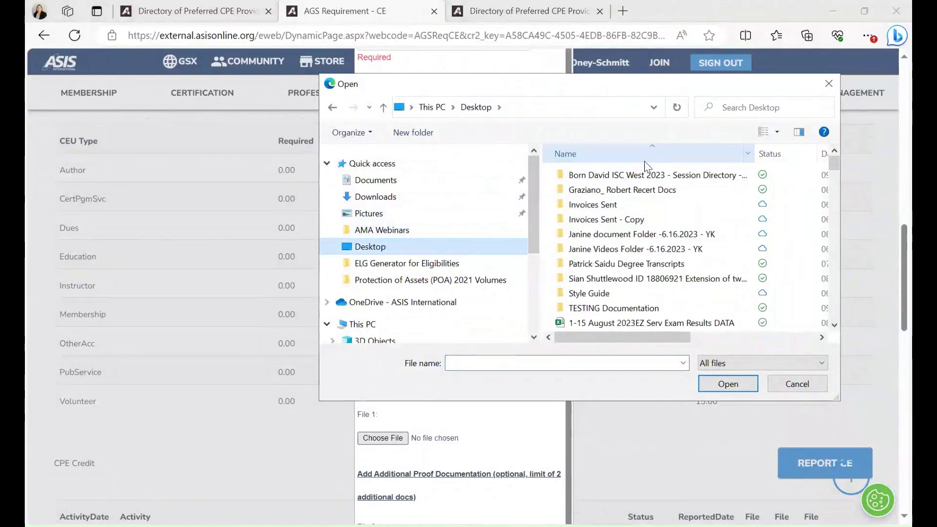
click(605, 308)
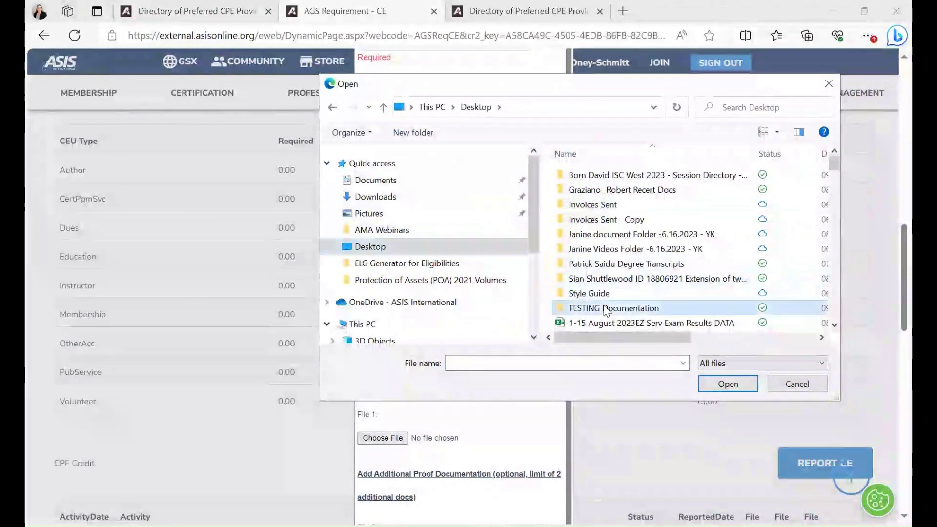
double_click(618, 309)
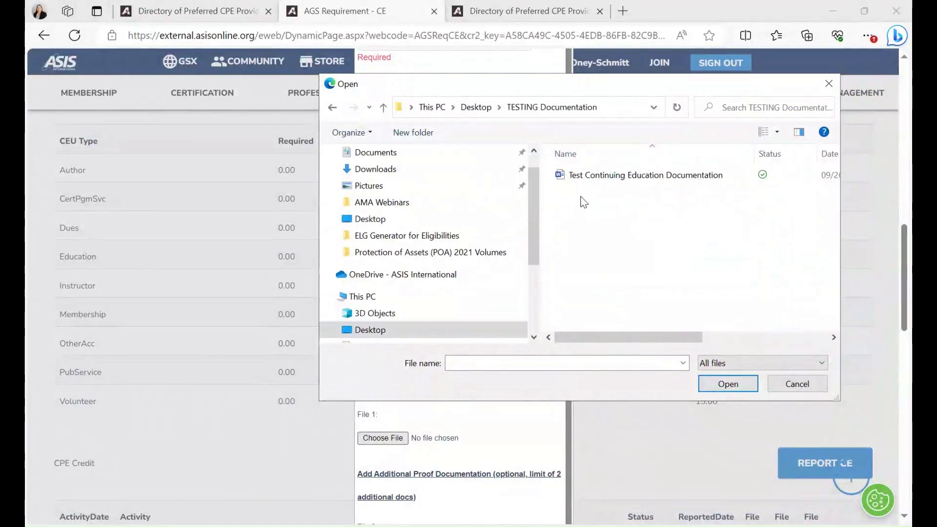
click(589, 176)
click(727, 384)
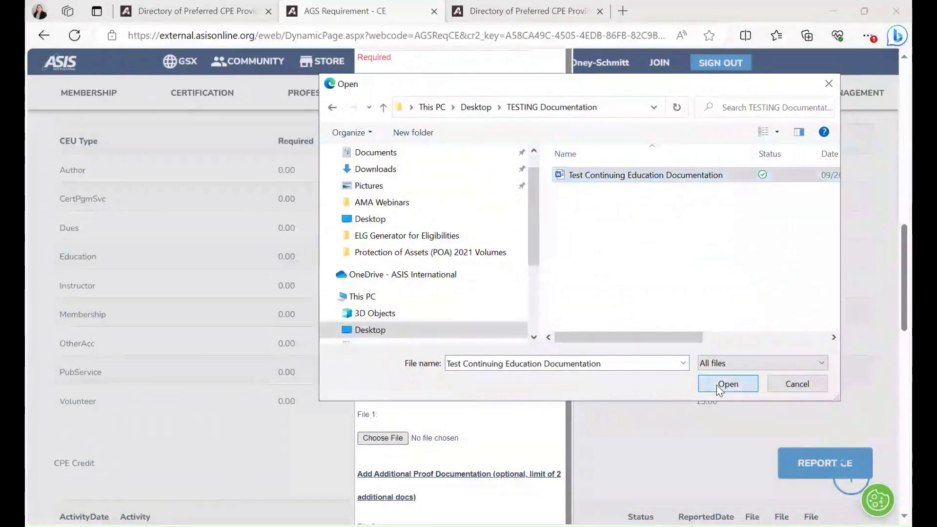
Save the CPE report, leaving the two optional additional proof documents empty.
scroll(537, 345, down, 3)
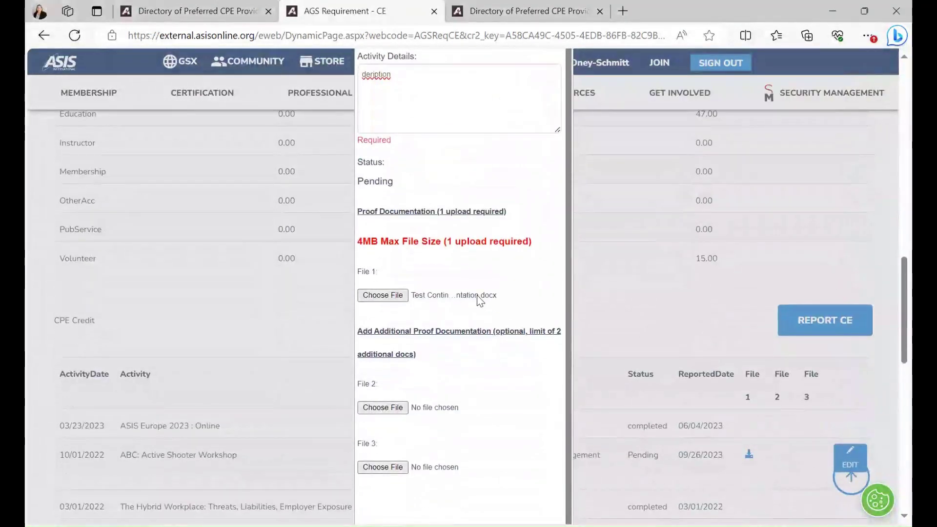
scroll(457, 361, down, 5)
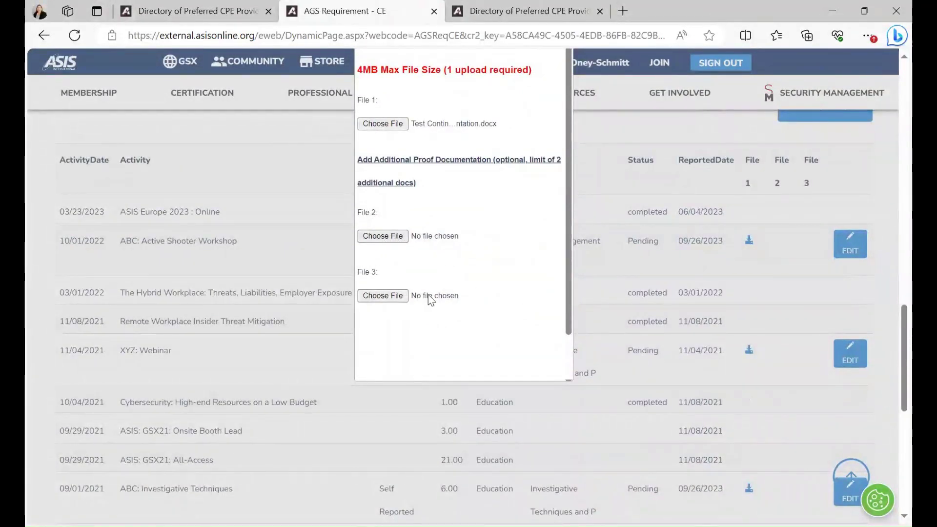
scroll(463, 317, down, 1)
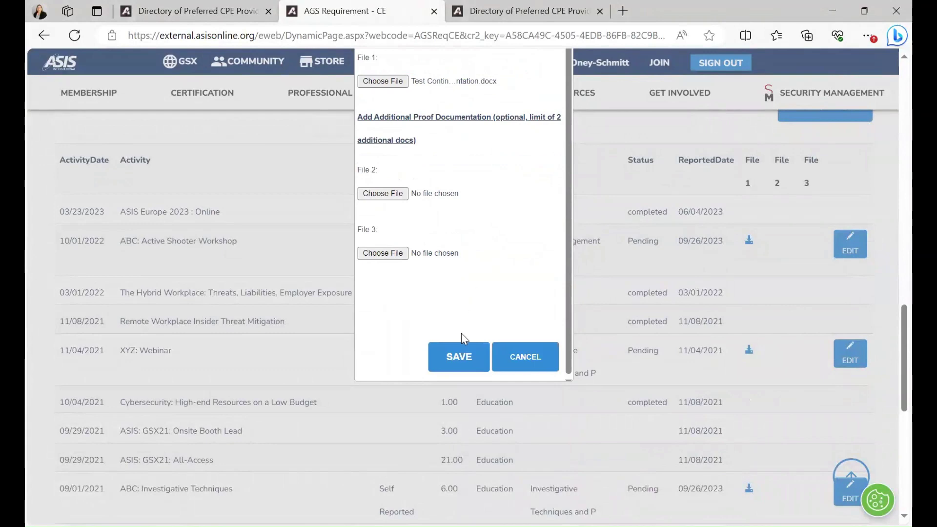
click(458, 363)
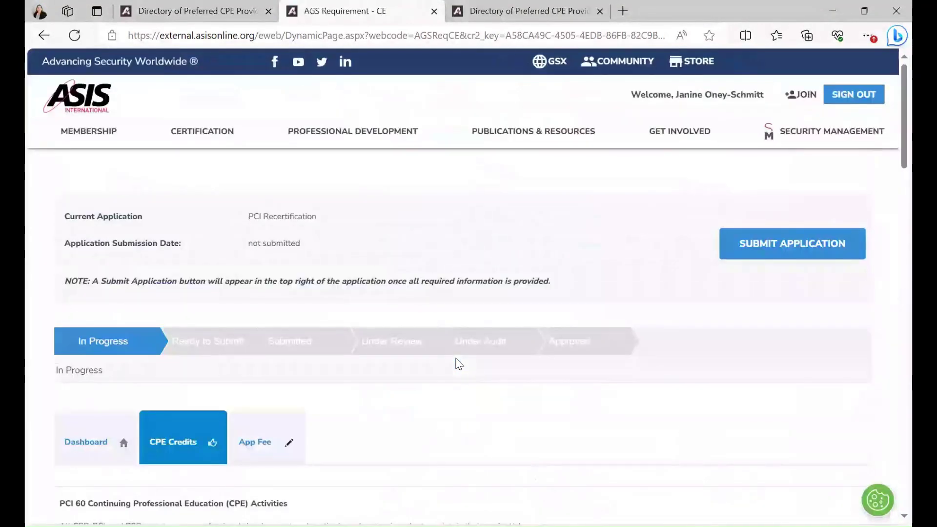
Check the reported CPE hours for the period and start submitting the PCI Recertification application.
scroll(459, 364, down, 10)
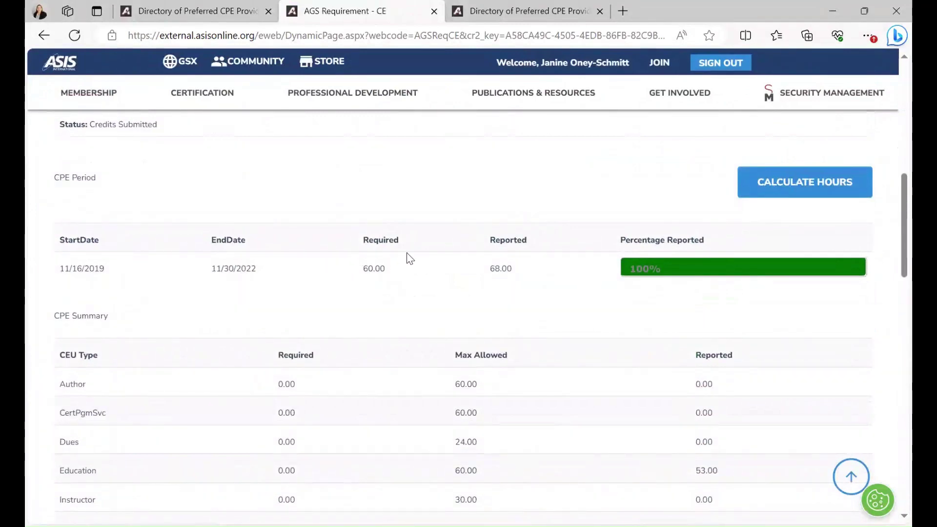
scroll(488, 291, up, 5)
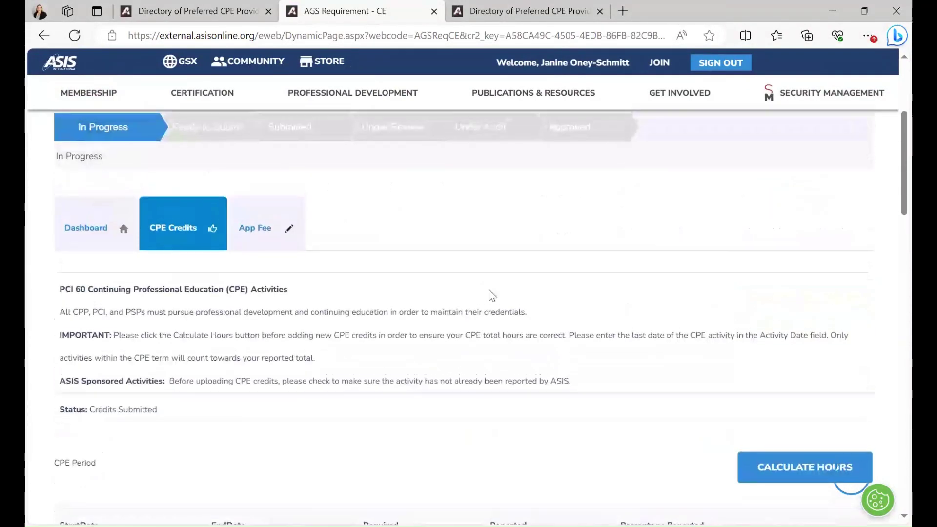
scroll(489, 299, up, 5)
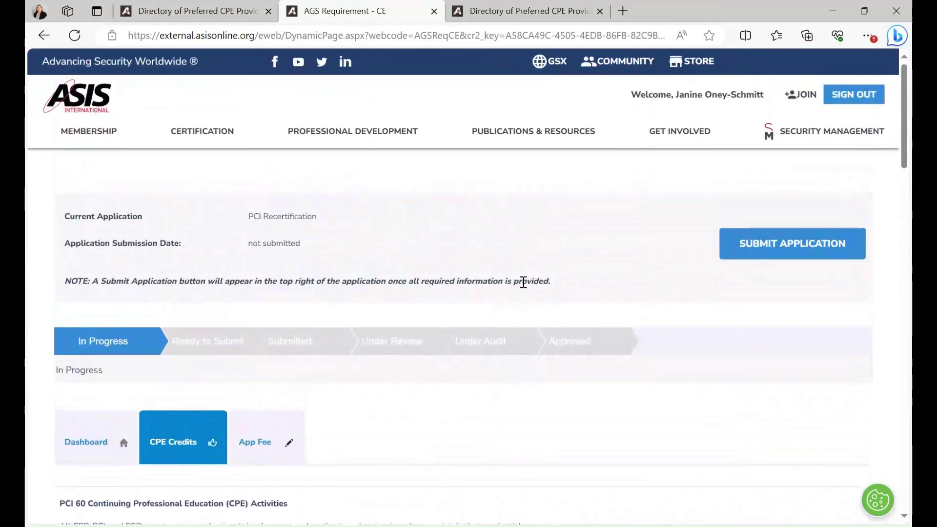
click(762, 253)
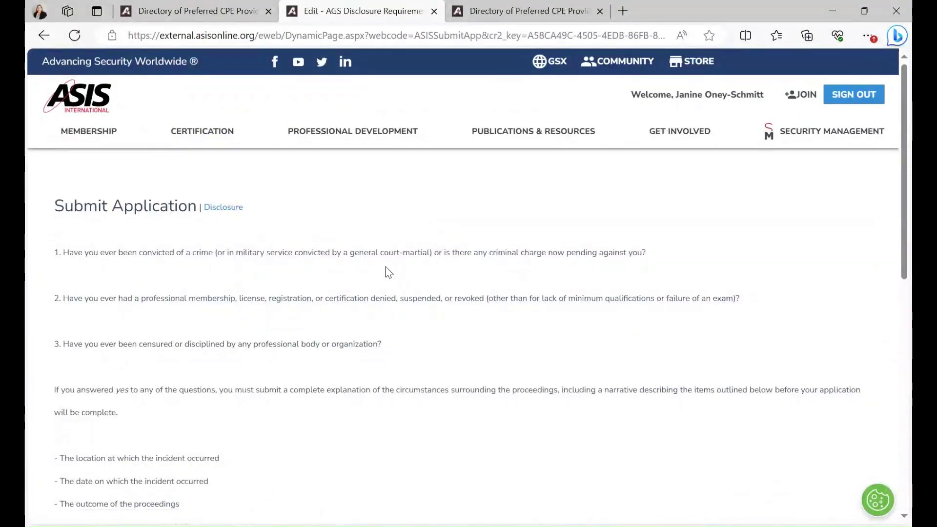
Complete the disclosure page with "I have nothing to disclose" and no additional information, and continue to the terms and conditions.
scroll(387, 274, down, 1)
scroll(388, 277, down, 5)
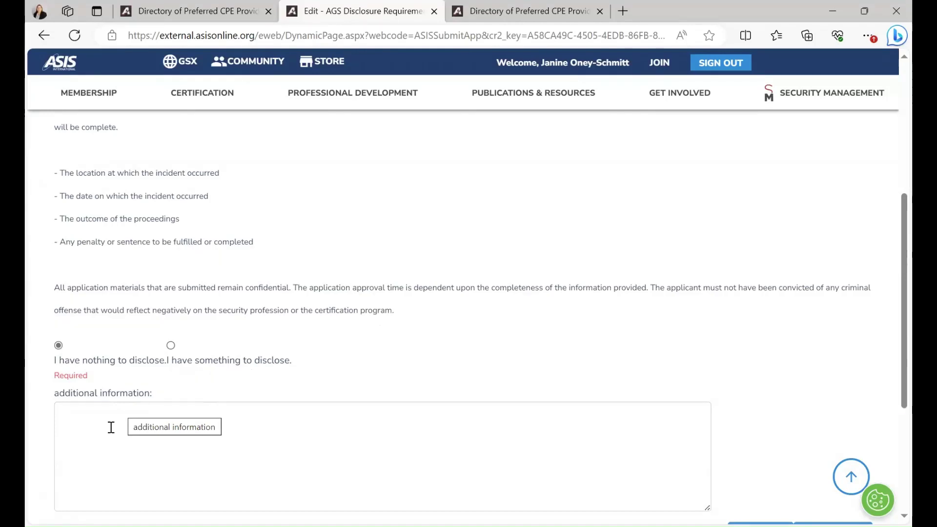
scroll(210, 387, down, 2)
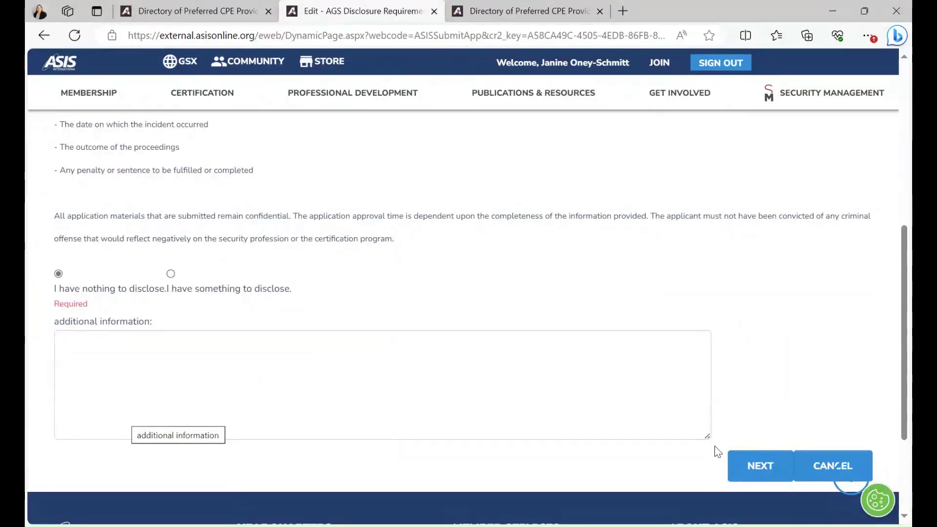
click(751, 470)
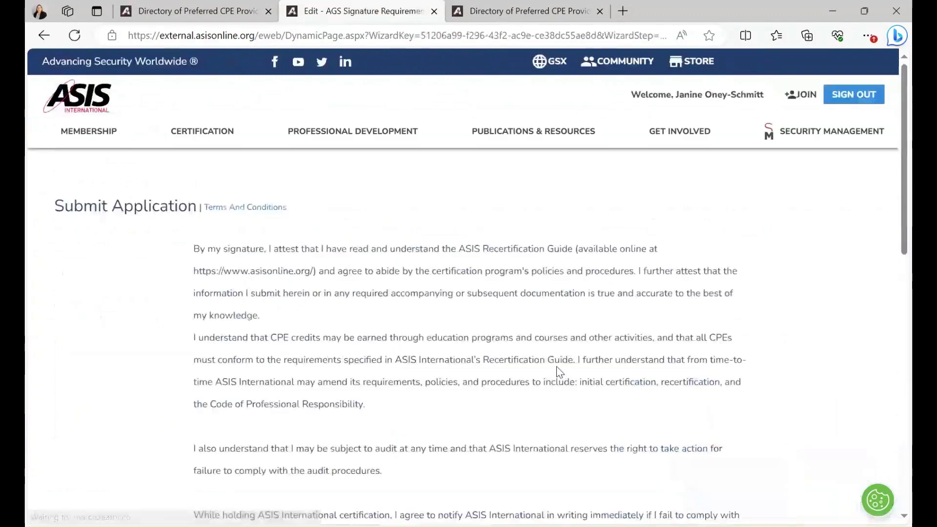
Review the application's terms and conditions through to the electronic signature name fields.
scroll(552, 372, down, 3)
scroll(550, 373, down, 8)
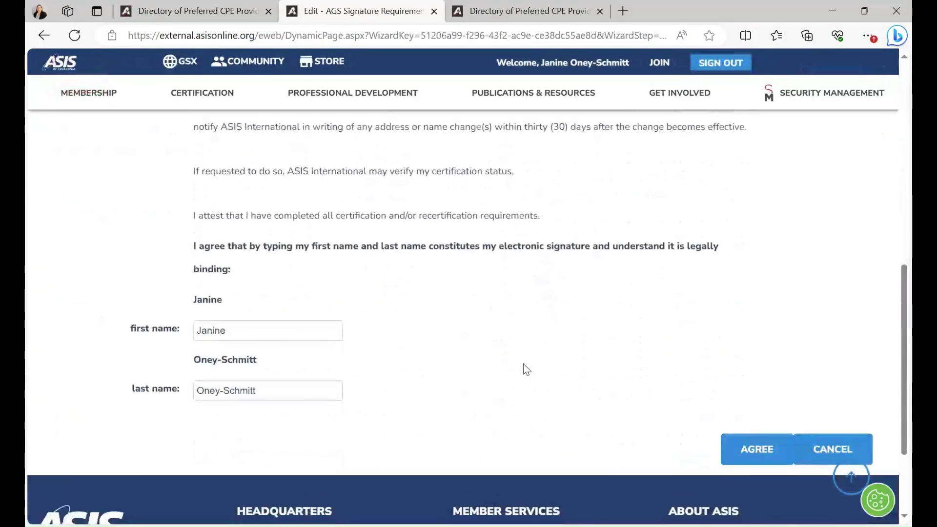